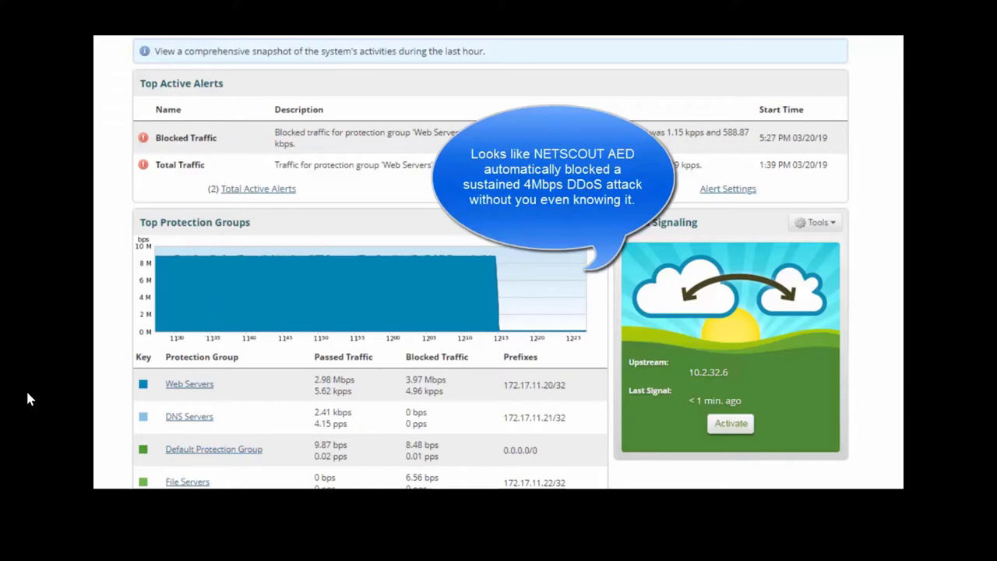
Review the summary of protection group traffic and open the details of the Web Servers protection group.
{"action": "scroll", "coordinate": [737, 401], "scroll_direction": "down", "scroll_amount": 3}
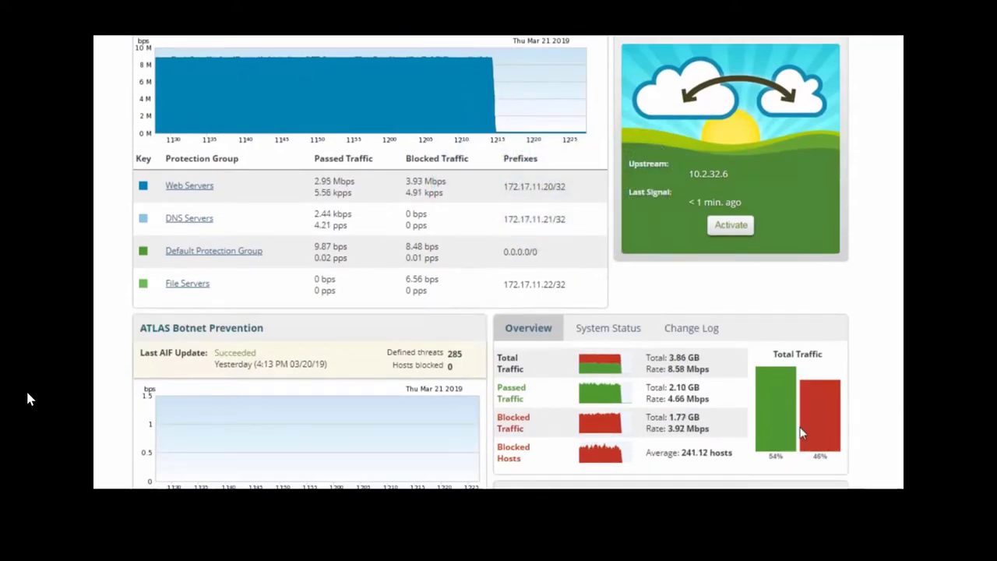
{"action": "scroll", "coordinate": [296, 281], "scroll_direction": "up", "scroll_amount": 1}
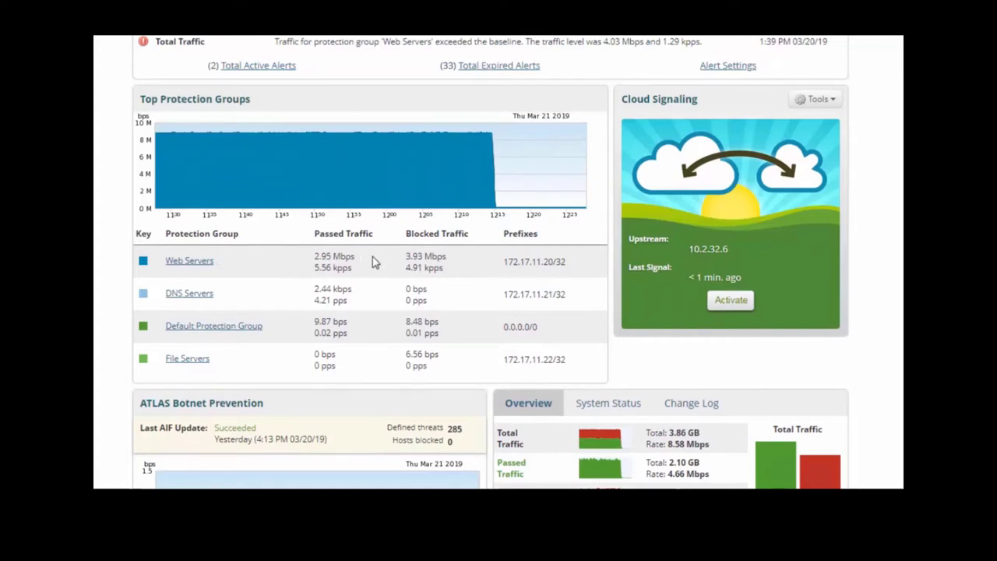
{"action": "left_click", "coordinate": [188, 261]}
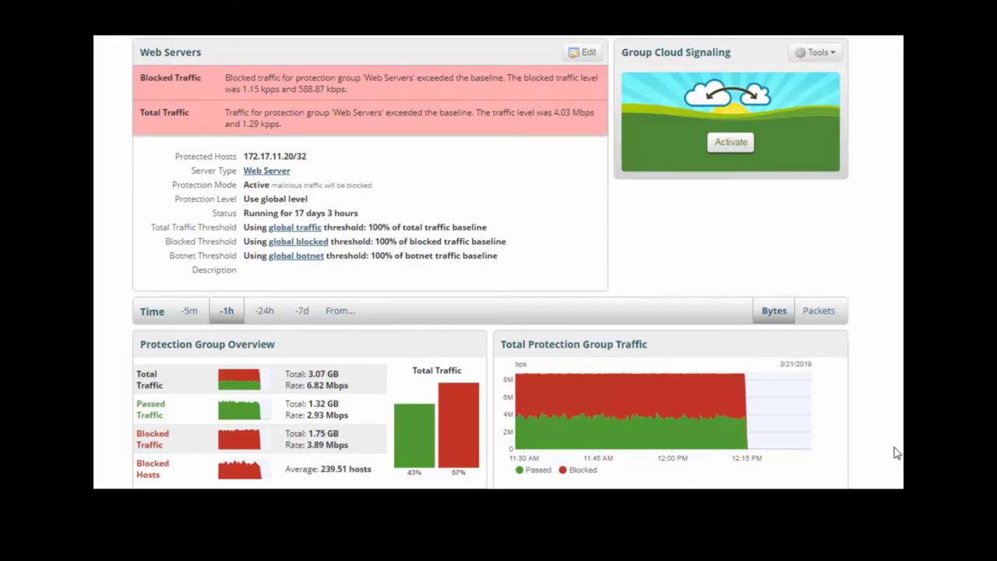
Examine the Web Servers group's attack categories and temporarily blocked sources.
{"action": "scroll", "coordinate": [895, 452], "scroll_direction": "down", "scroll_amount": 4}
{"action": "scroll", "coordinate": [895, 451], "scroll_direction": "down", "scroll_amount": 2}
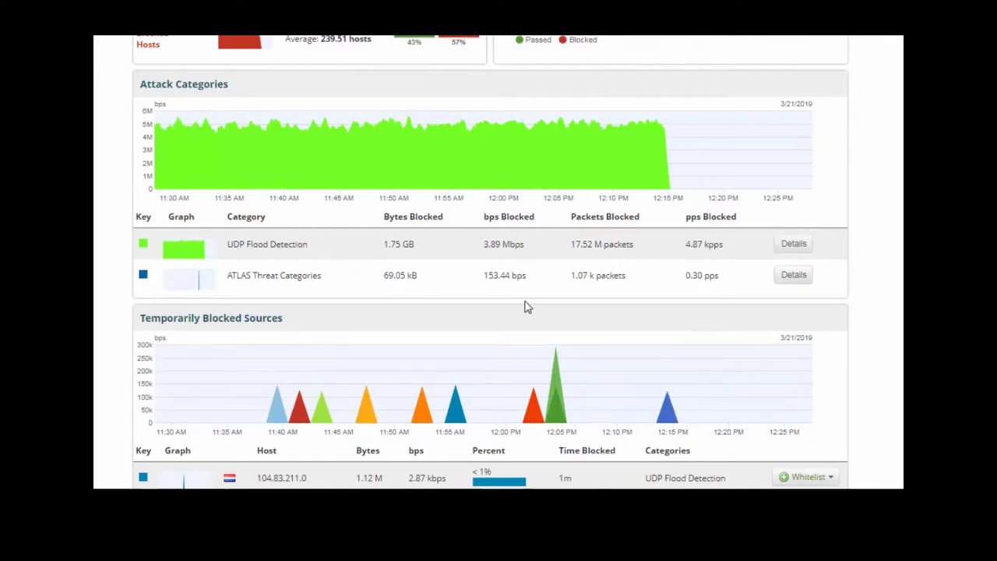
{"action": "scroll", "coordinate": [898, 250], "scroll_direction": "down", "scroll_amount": 3}
{"action": "scroll", "coordinate": [897, 250], "scroll_direction": "down", "scroll_amount": 2}
{"action": "scroll", "coordinate": [491, 265], "scroll_direction": "down", "scroll_amount": 1}
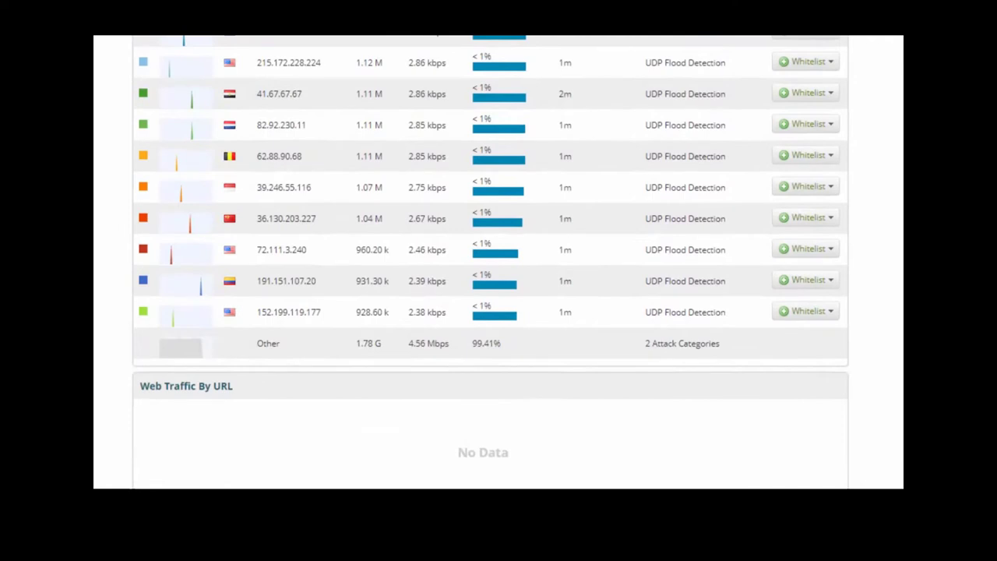
Examine the Web Servers group's web crawlers, IP locations, protocols and services.
{"action": "scroll", "coordinate": [491, 265], "scroll_direction": "down", "scroll_amount": 9}
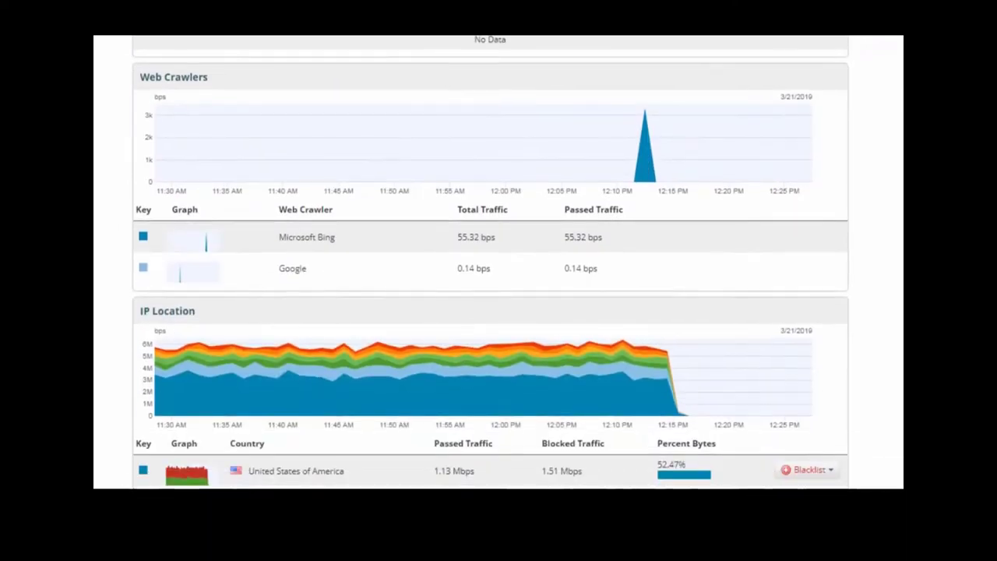
{"action": "scroll", "coordinate": [491, 264], "scroll_direction": "down", "scroll_amount": 3}
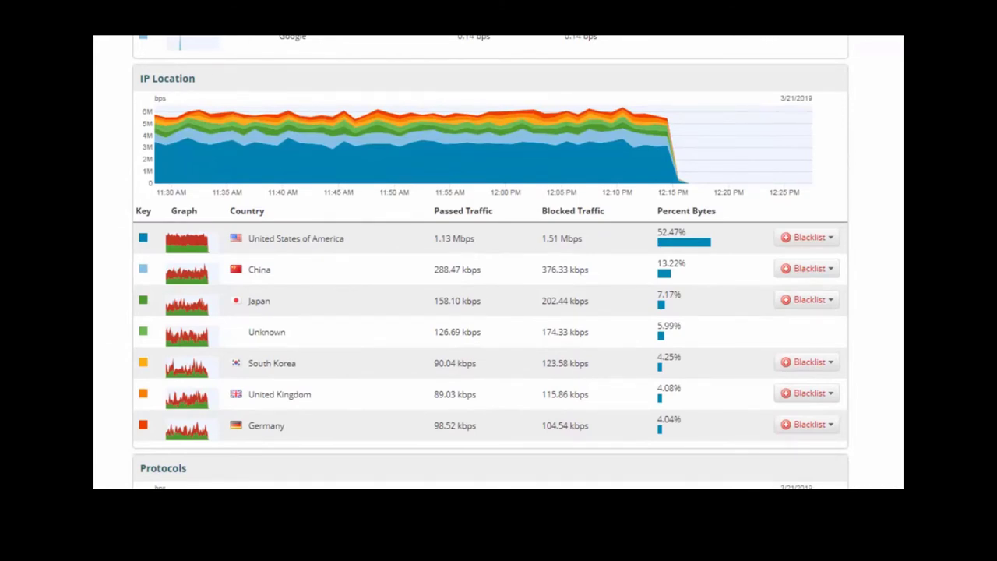
{"action": "scroll", "coordinate": [490, 261], "scroll_direction": "down", "scroll_amount": 2}
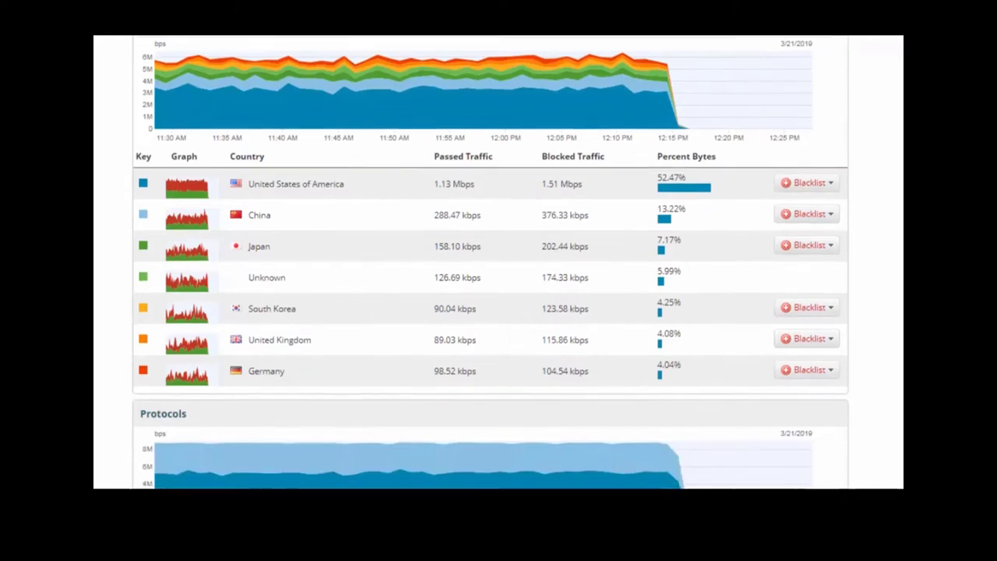
{"action": "scroll", "coordinate": [491, 262], "scroll_direction": "down", "scroll_amount": 3}
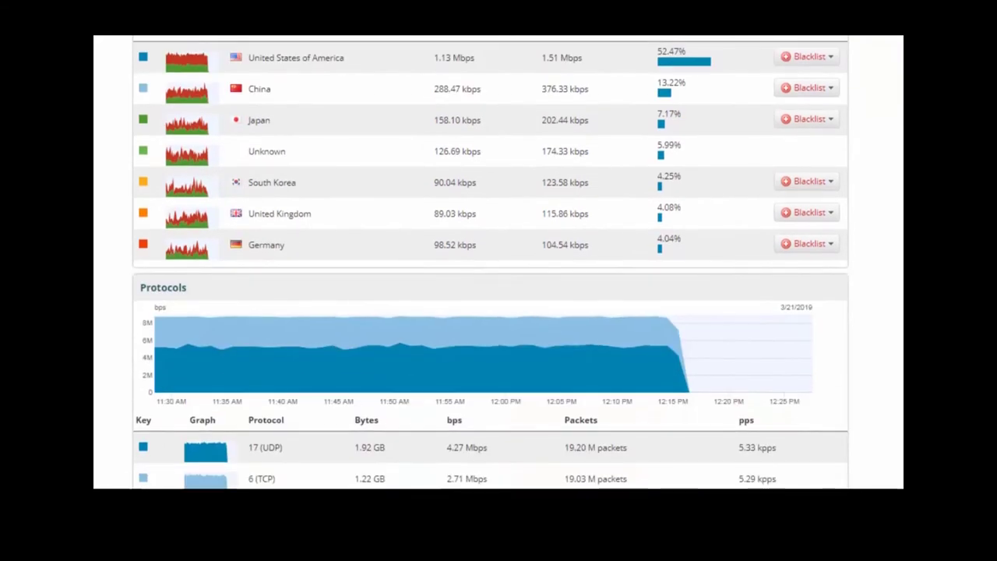
{"action": "scroll", "coordinate": [491, 262], "scroll_direction": "down", "scroll_amount": 5}
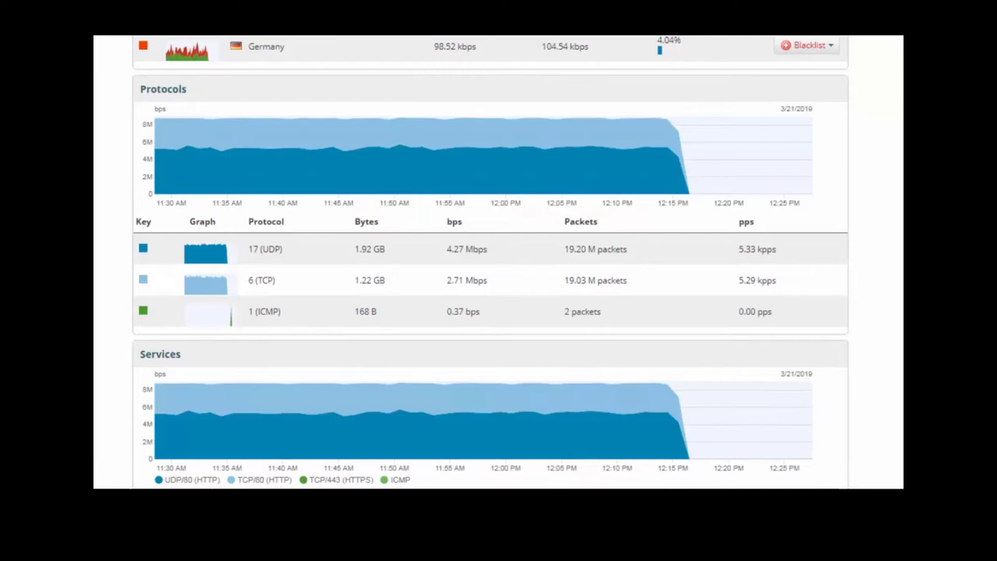
{"action": "scroll", "coordinate": [491, 262], "scroll_direction": "down", "scroll_amount": 3}
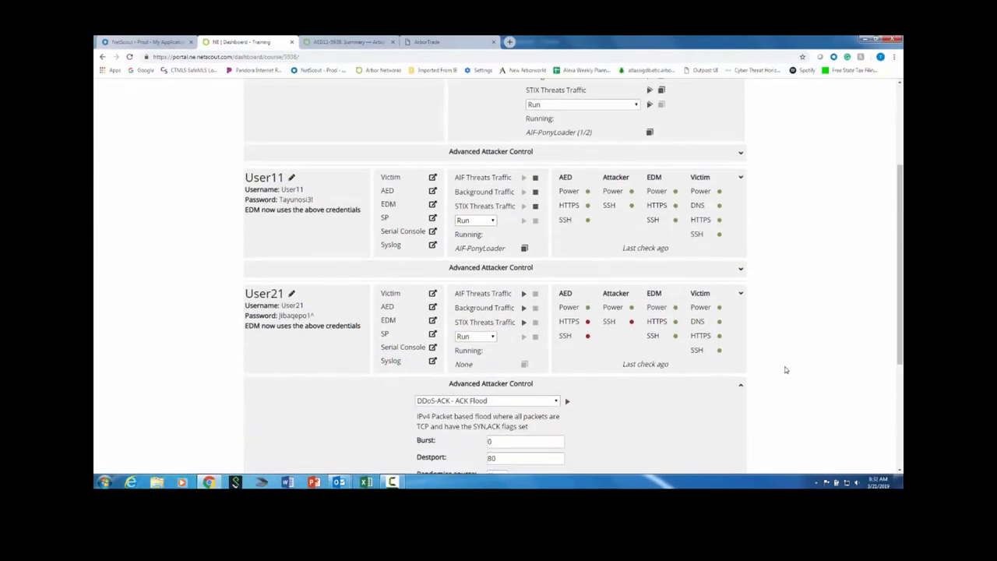
In the training dashboard, expand User11's Advanced Attacker Control and choose the DDoS-ACK - ACK Flood attack.
{"action": "left_click", "coordinate": [742, 271]}
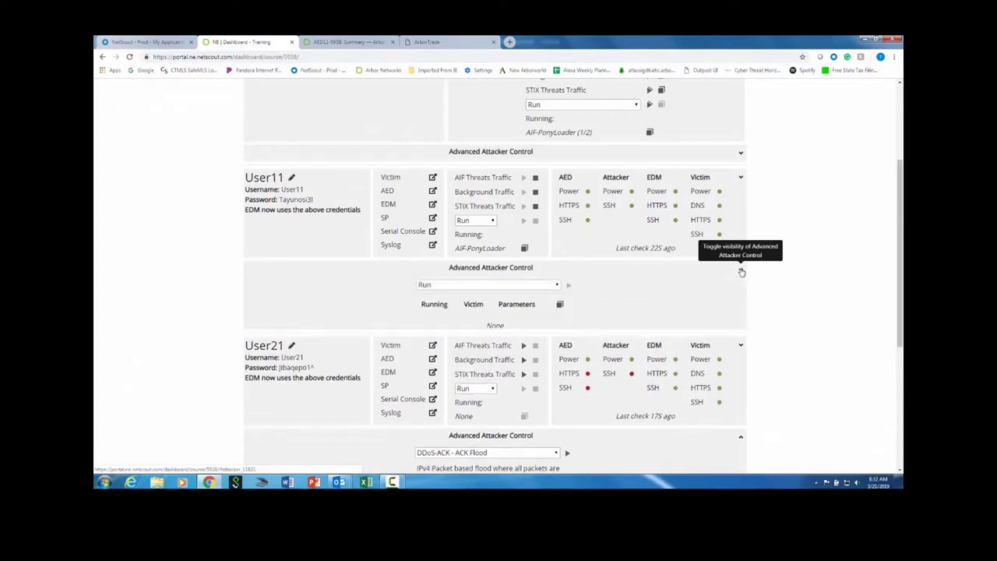
{"action": "left_click", "coordinate": [557, 285]}
{"action": "left_click", "coordinate": [467, 55]}
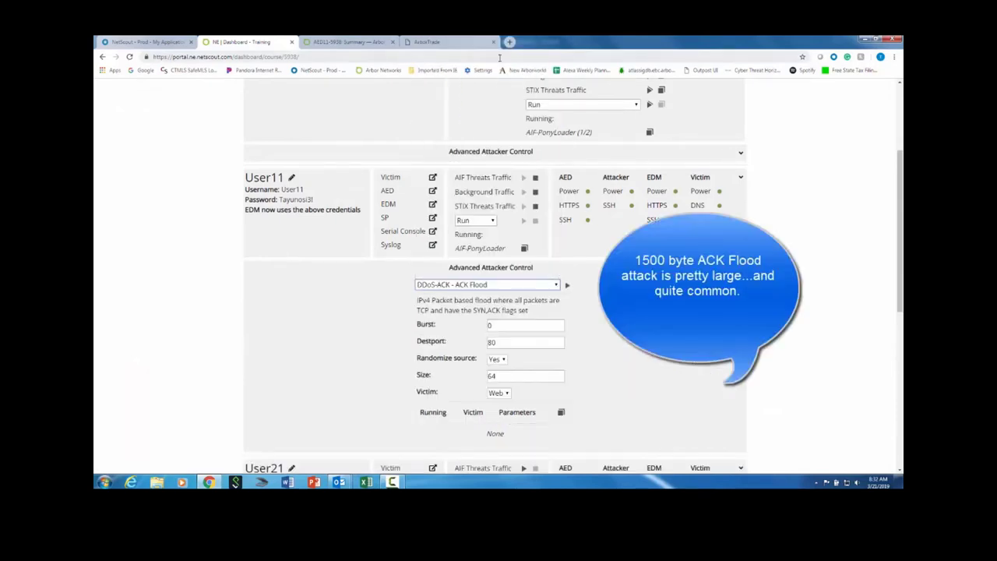
Set the ACK Flood size to 1500 and start the attack for User11.
{"action": "left_click", "coordinate": [535, 376]}
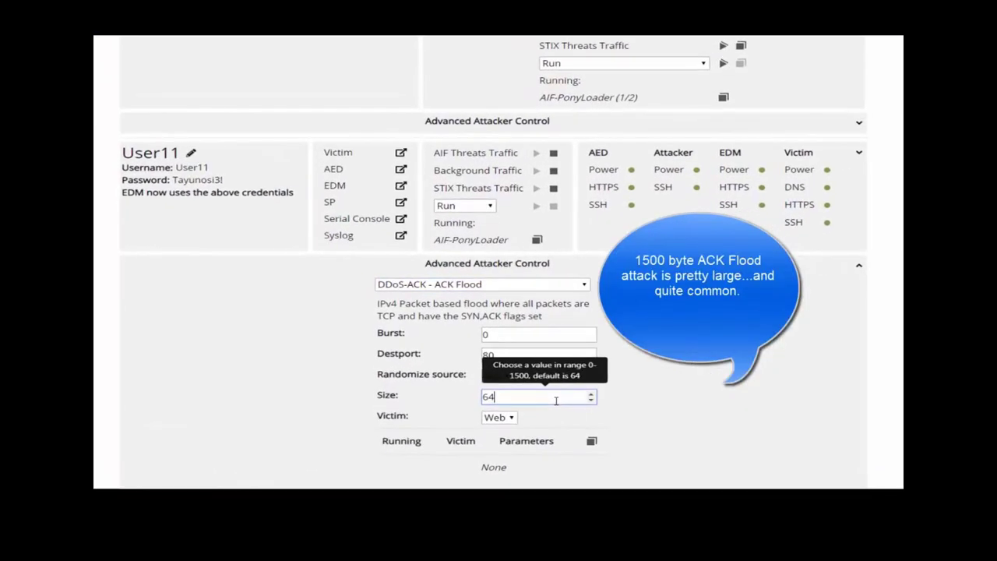
{"action": "left_click_drag", "start_coordinate": [536, 376], "coordinate": [485, 376]}
{"action": "type", "text": "1500"}
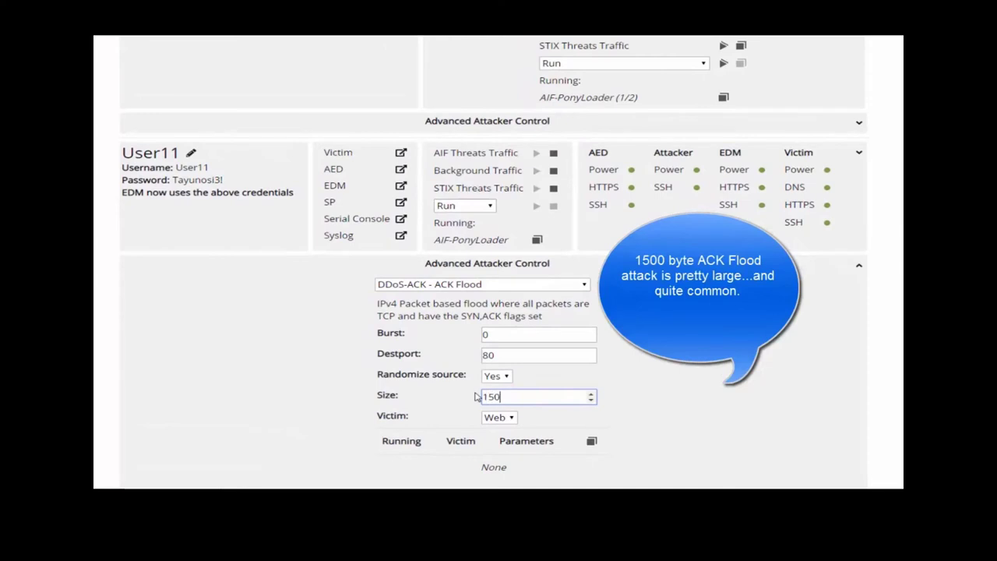
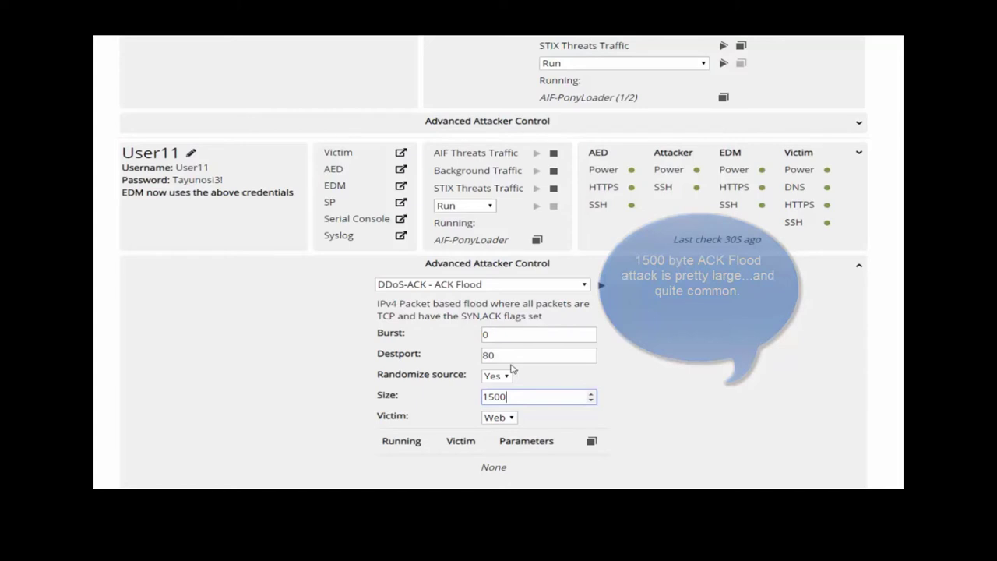
{"action": "left_click", "coordinate": [602, 285]}
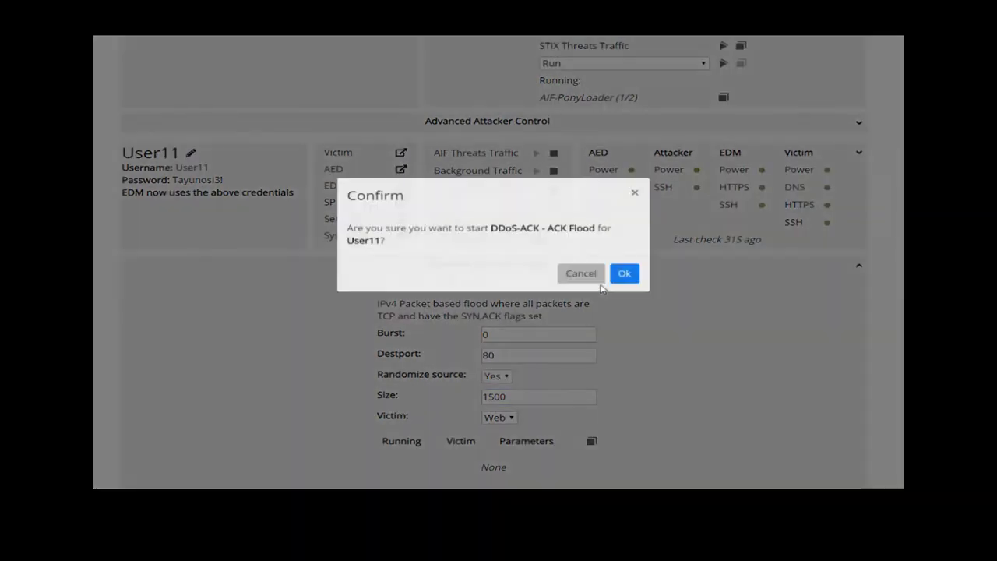
{"action": "left_click", "coordinate": [625, 312]}
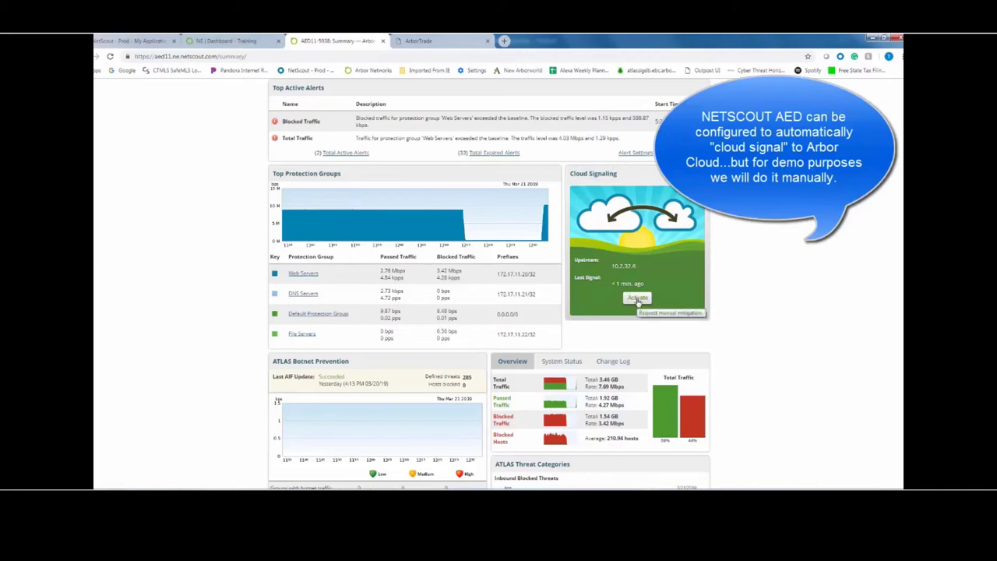
Activate Cloud Signaling manually from the AED summary and open the ongoing auto-mitigation in Arbor Networks SP.
{"action": "left_click", "coordinate": [638, 299]}
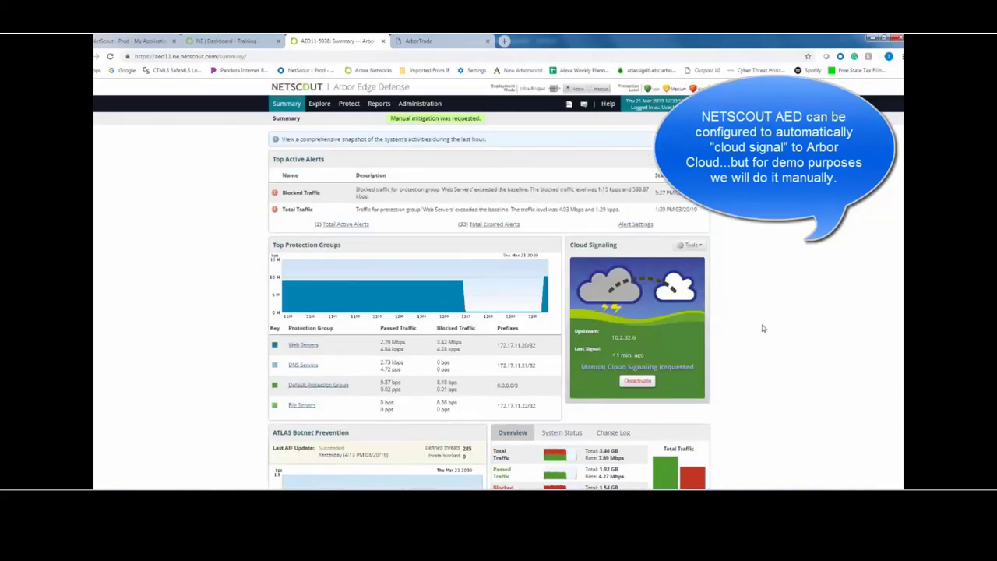
{"action": "scroll", "coordinate": [637, 302], "scroll_direction": "down", "scroll_amount": 1}
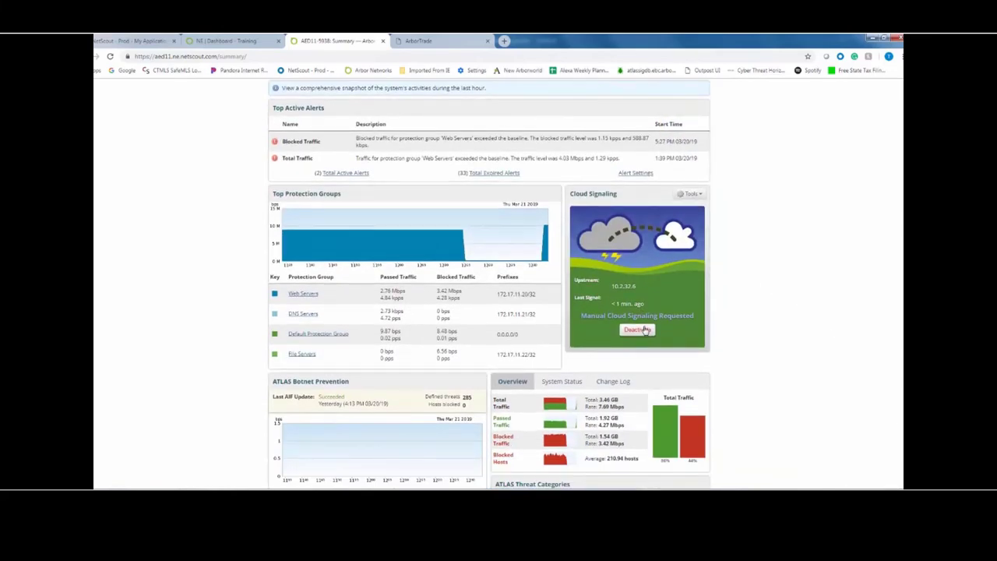
{"action": "scroll", "coordinate": [847, 416], "scroll_direction": "down", "scroll_amount": 1}
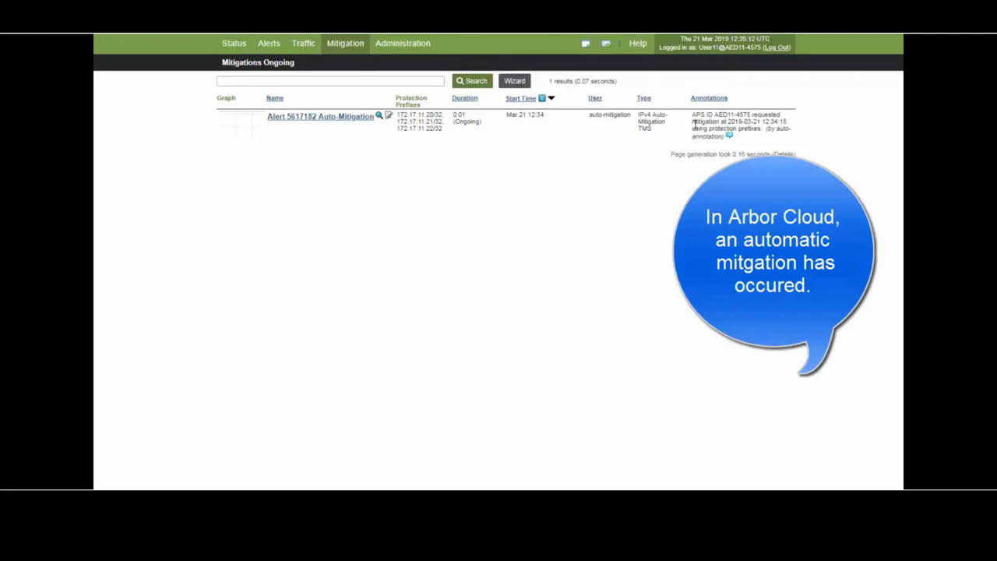
{"action": "left_click", "coordinate": [298, 118]}
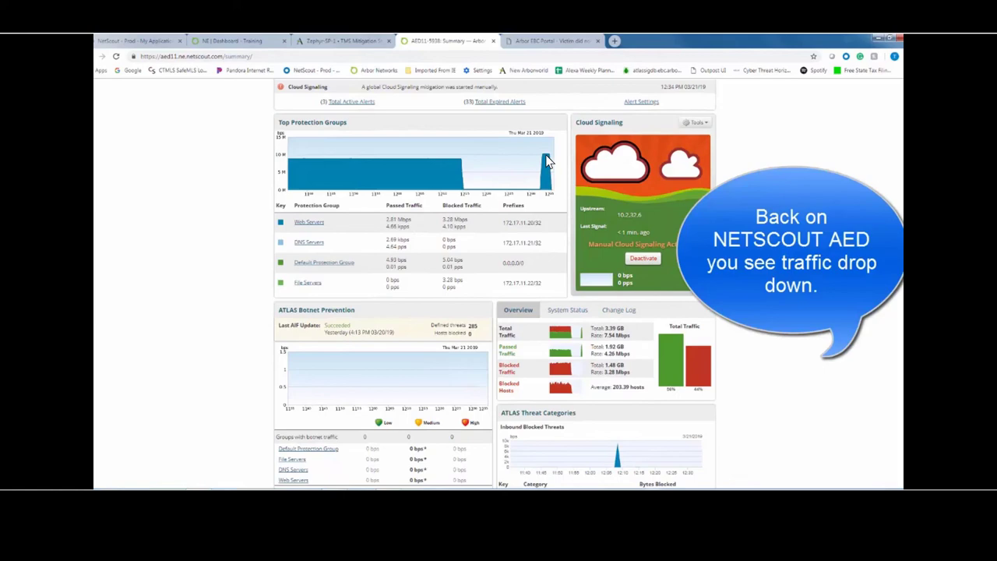
Check the AED summary for the traffic change and reload the victim website to test whether it responds.
{"action": "scroll", "coordinate": [547, 161], "scroll_direction": "down", "scroll_amount": 2}
{"action": "left_click", "coordinate": [545, 42]}
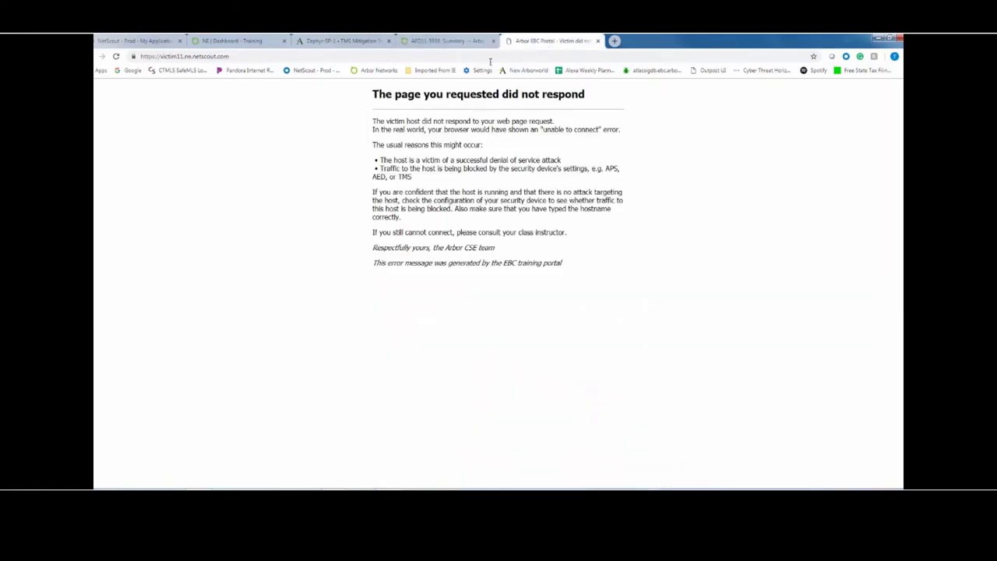
{"action": "left_click", "coordinate": [115, 57]}
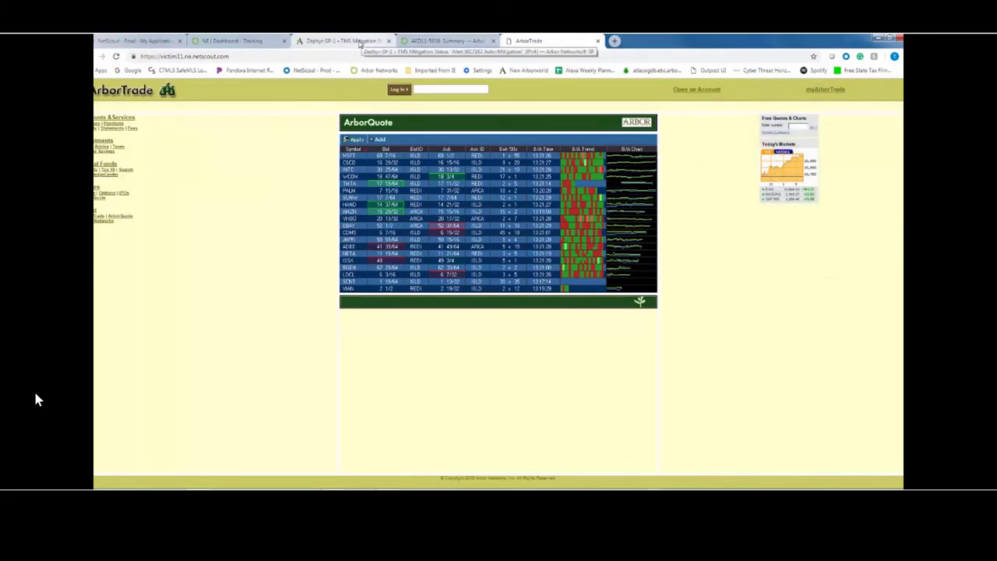
Review the TMS mitigation status in Arbor Networks SP and compare it with the traffic and Cloud Signaling on the AED summary.
{"action": "left_click", "coordinate": [360, 41]}
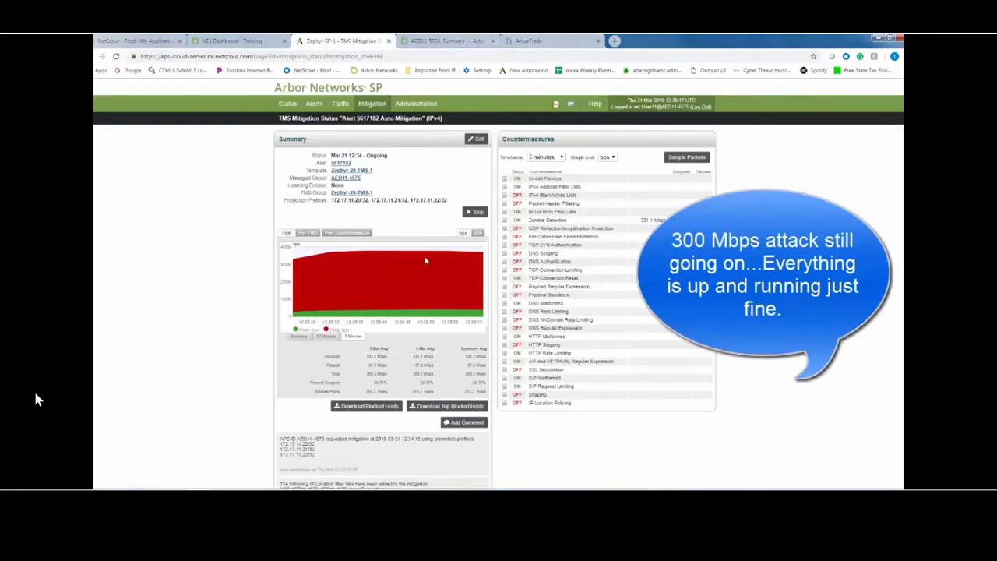
{"action": "left_click", "coordinate": [450, 44]}
{"action": "scroll", "coordinate": [545, 234], "scroll_direction": "up", "scroll_amount": 3}
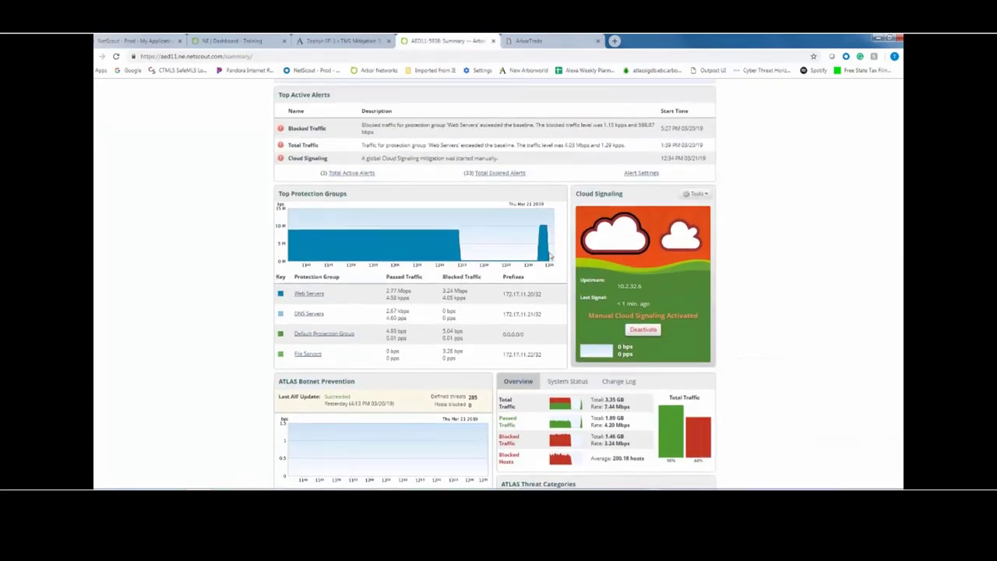